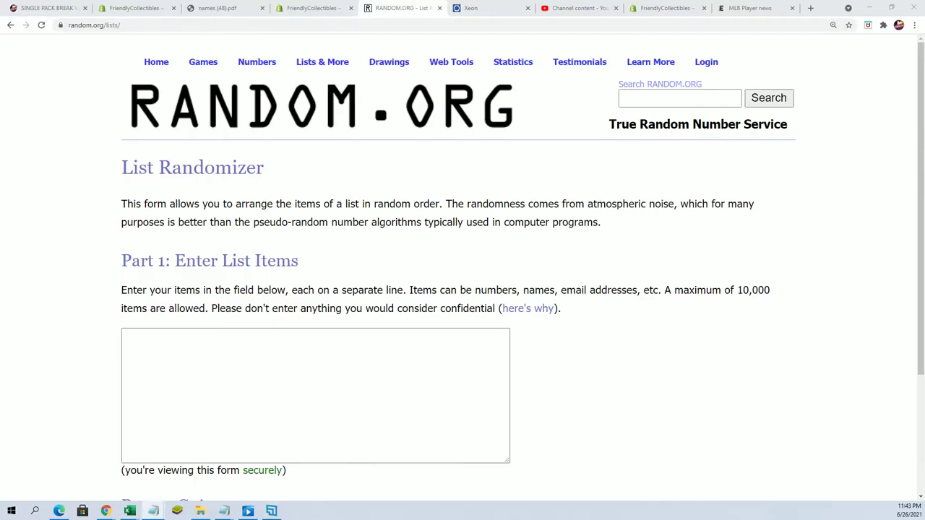
- Move Notepad beside the page and select the whole list of owner names for copying
drag(812, 70, 712, 43)
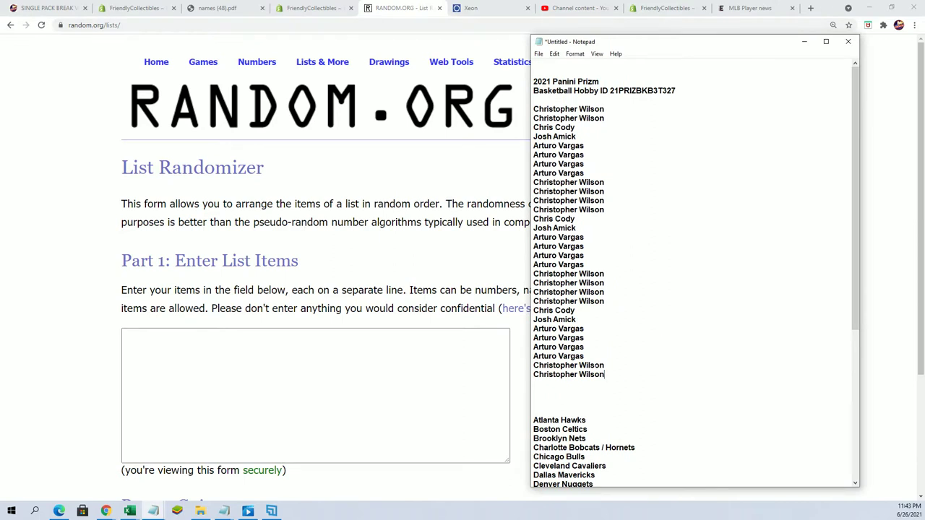
drag(604, 374, 533, 108)
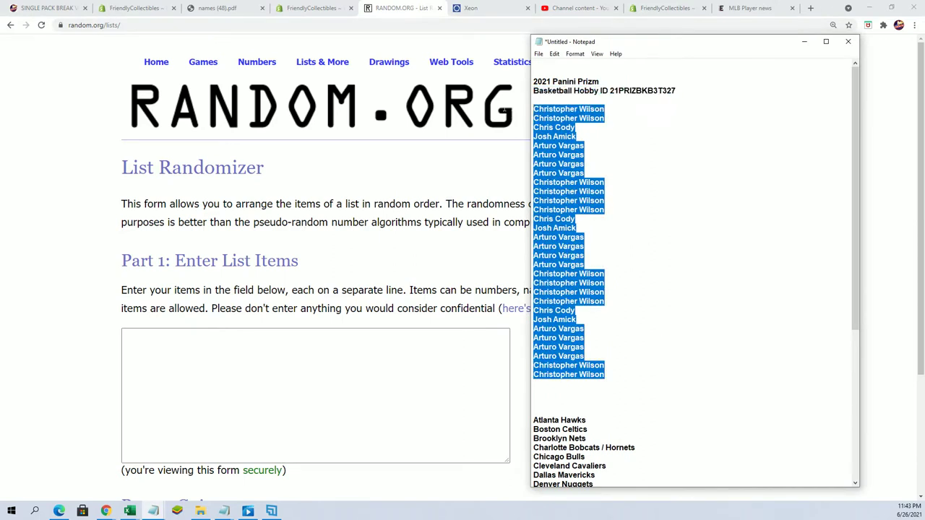
right_click(561, 119)
- Copy the owner names, paste them into the randomizer's list box and randomize them
click(574, 154)
click(268, 394)
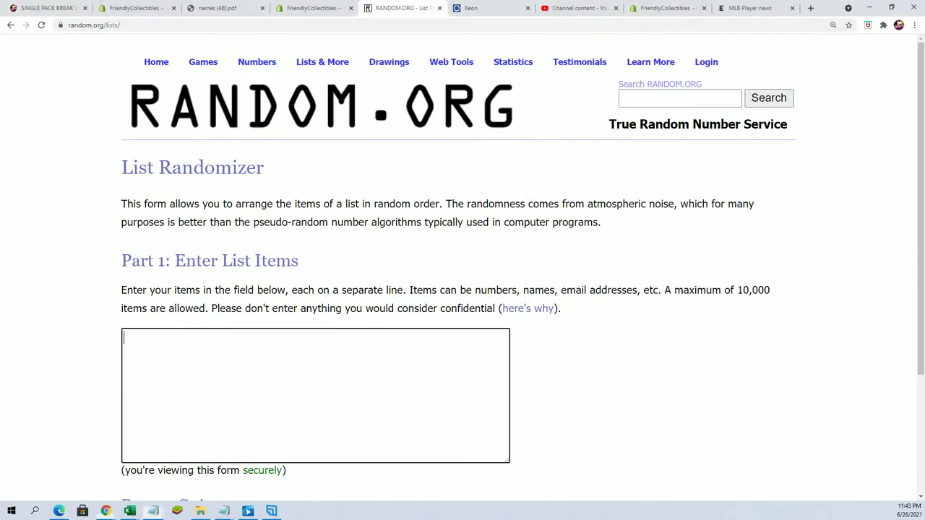
right_click(172, 341)
click(208, 415)
scroll(599, 404, down, 2)
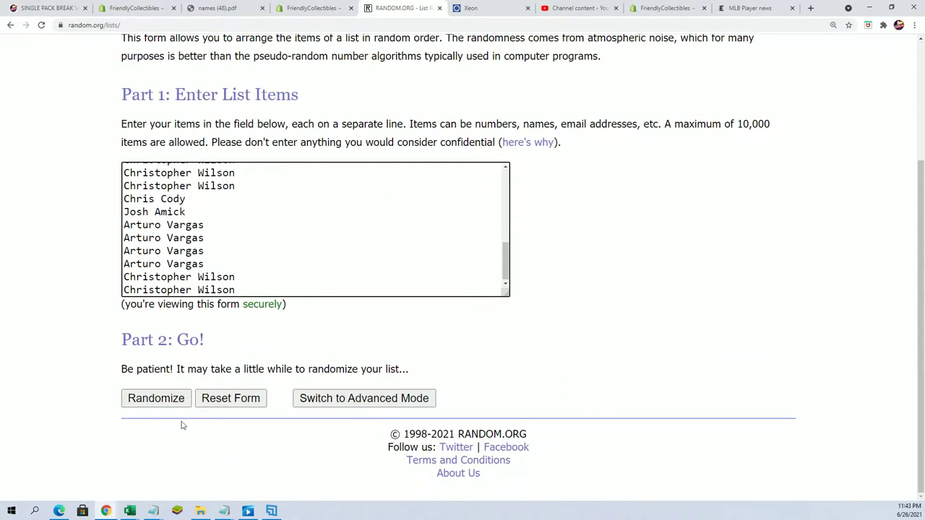
click(152, 398)
- Reshuffle the owner list six more times with Again!
scroll(144, 392, down, 5)
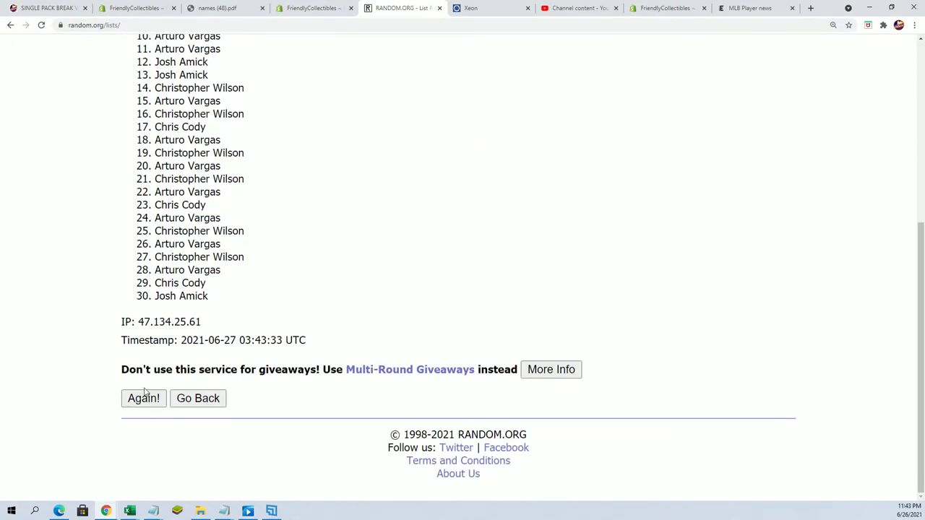
click(145, 395)
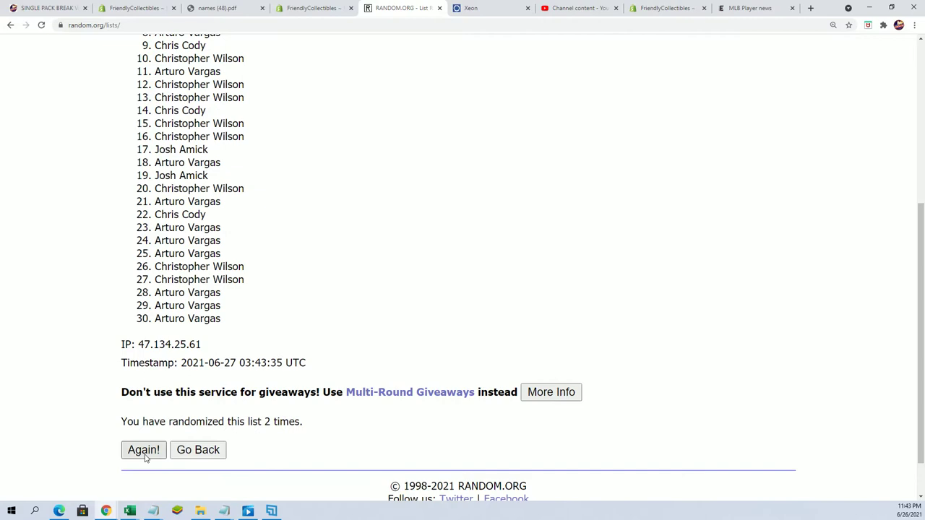
click(145, 451)
scroll(144, 434, down, 6)
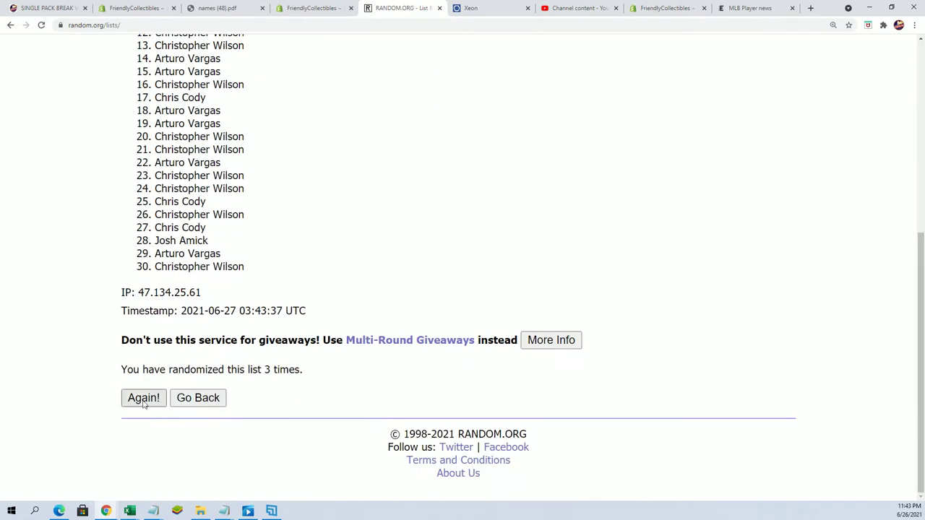
click(143, 403)
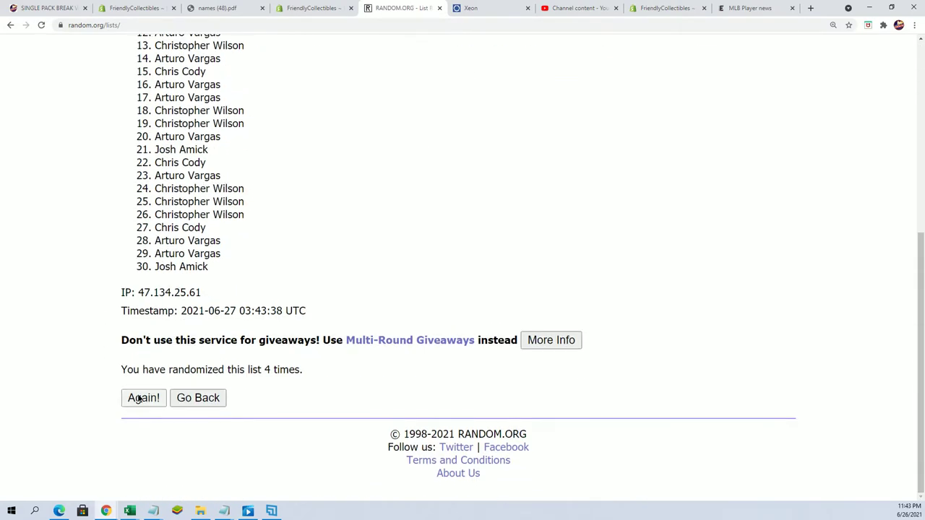
click(139, 398)
scroll(144, 397, down, 6)
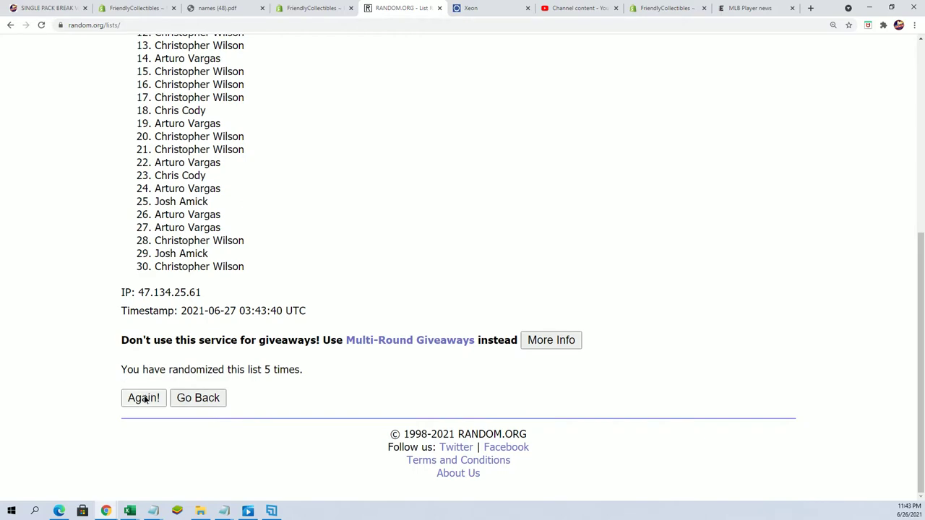
click(145, 400)
scroll(253, 365, down, 2)
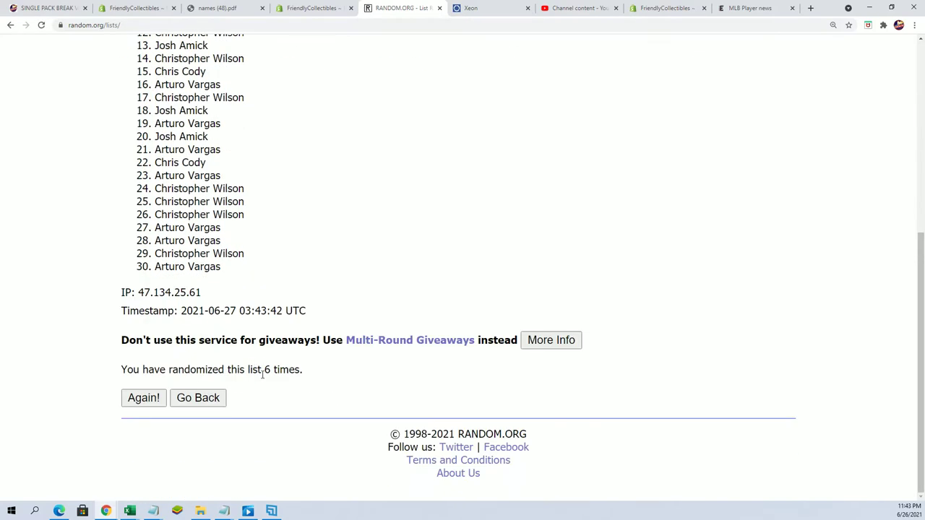
click(143, 399)
scroll(124, 111, down, 2)
- Select and copy all 30 shuffled owner names
drag(144, 85, 253, 464)
right_click(214, 411)
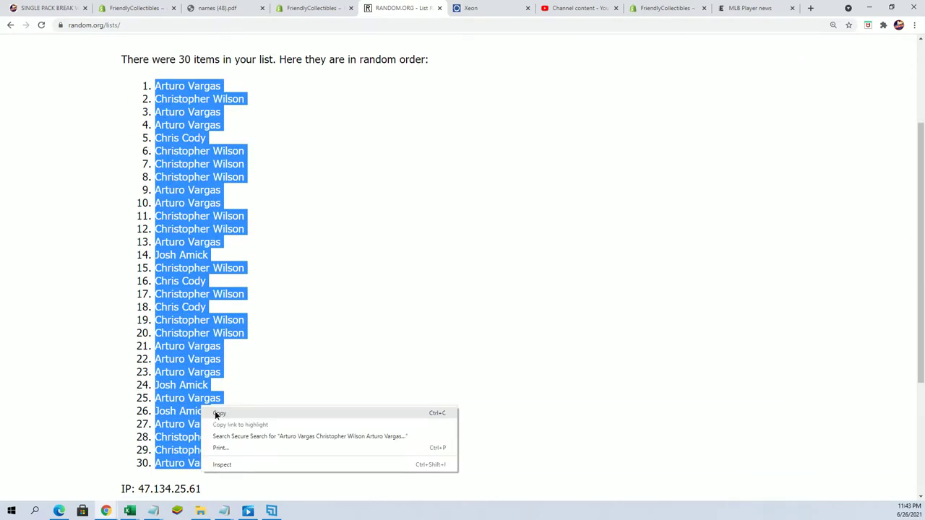
click(235, 418)
scroll(299, 438, down, 2)
scroll(299, 437, up, 2)
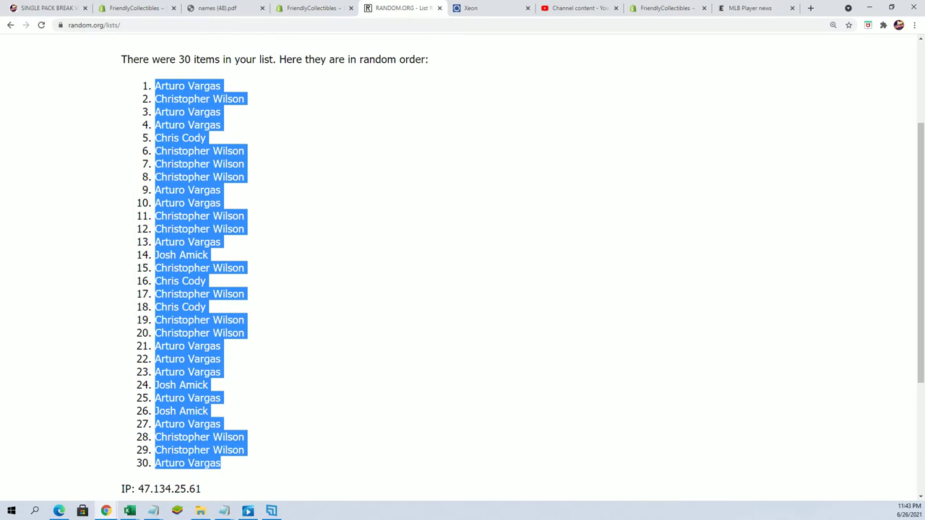
- Paste the shuffled owner names into A2 as plain text via Paste Special
key(alt+Tab)
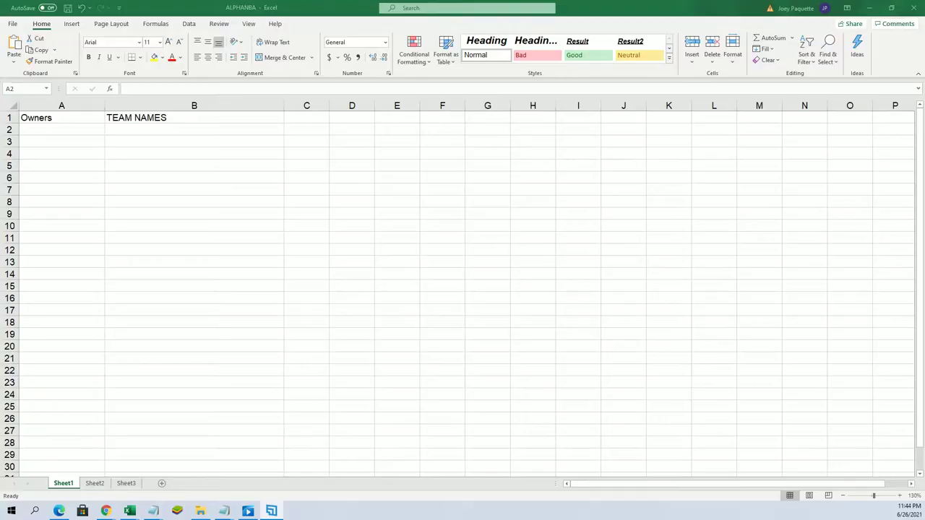
right_click(33, 132)
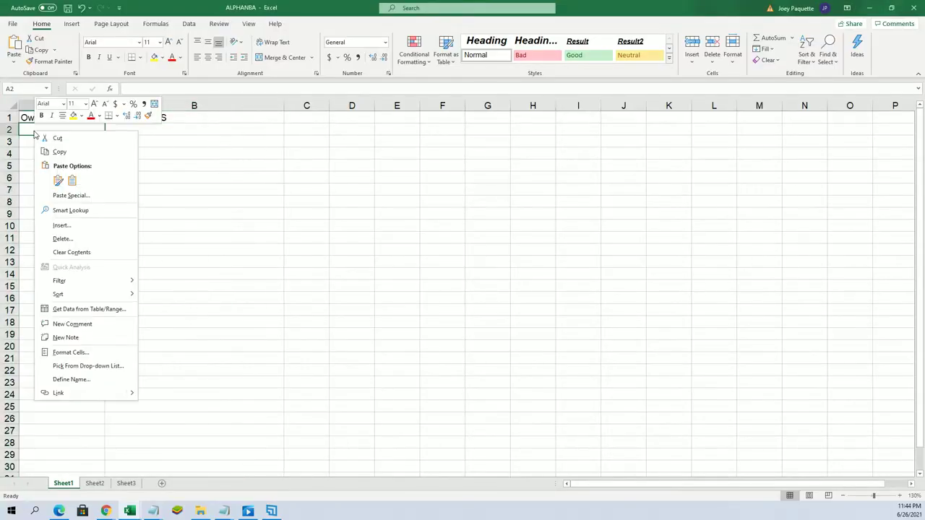
click(68, 195)
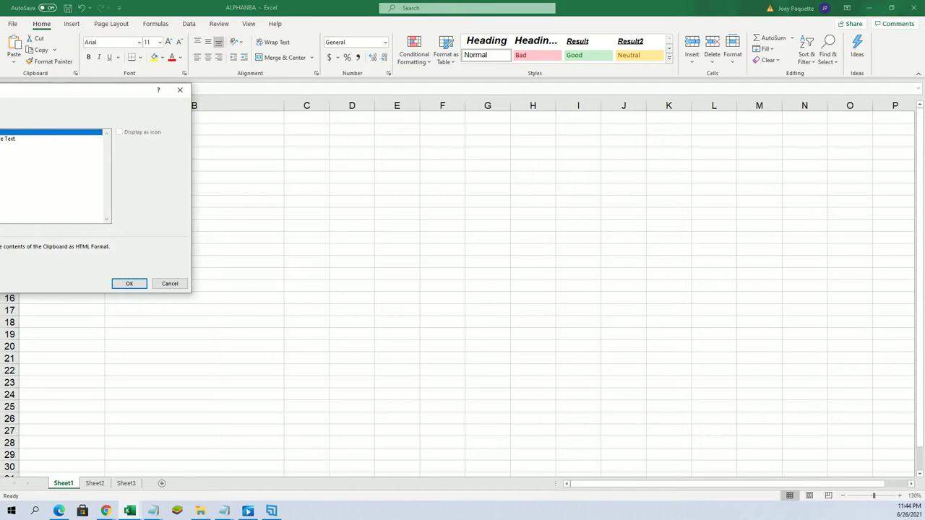
click(20, 148)
click(128, 283)
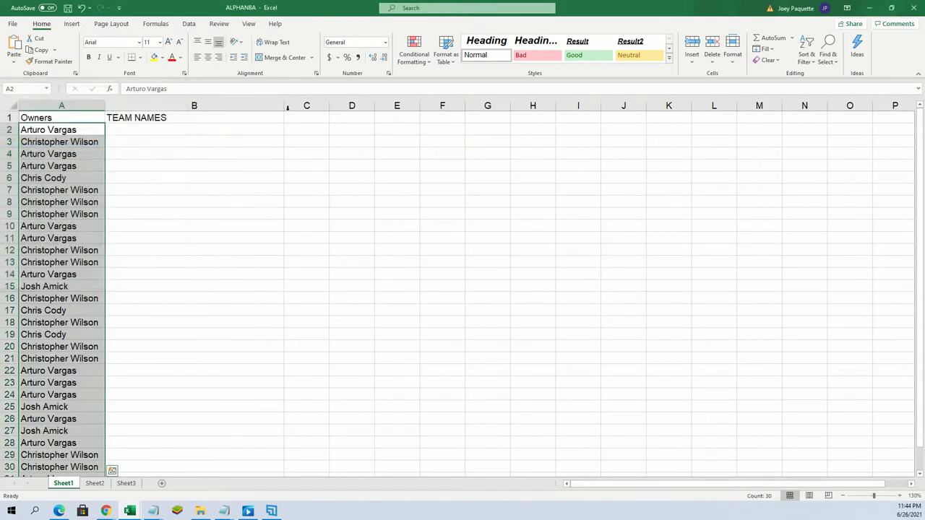
- Resize the Excel window, zoom out so row 31 shows, and widen column A
double_click(186, 8)
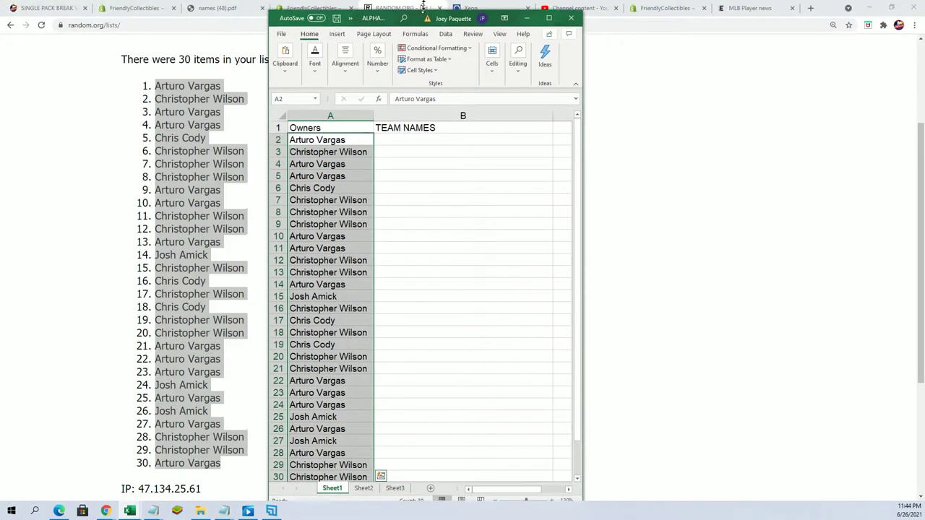
double_click(423, 8)
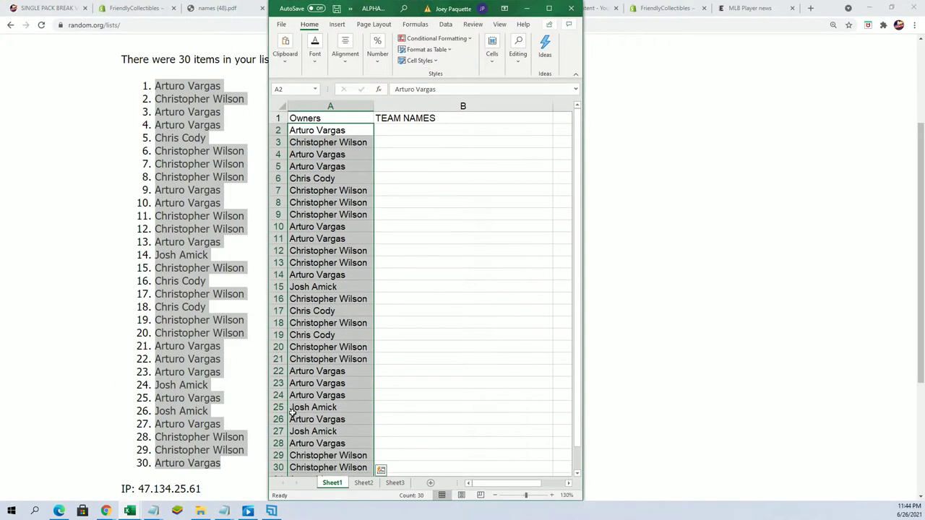
click(495, 495)
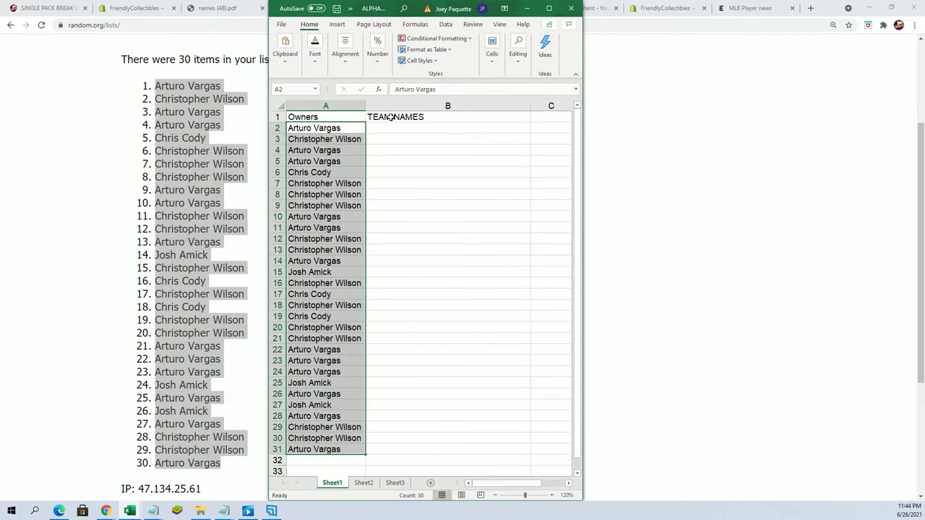
click(325, 106)
drag(365, 107, 373, 107)
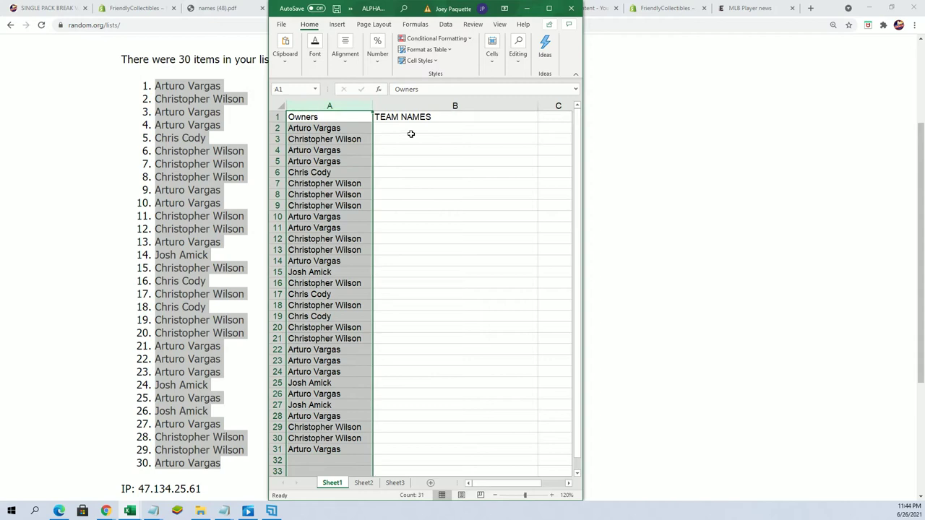
click(409, 131)
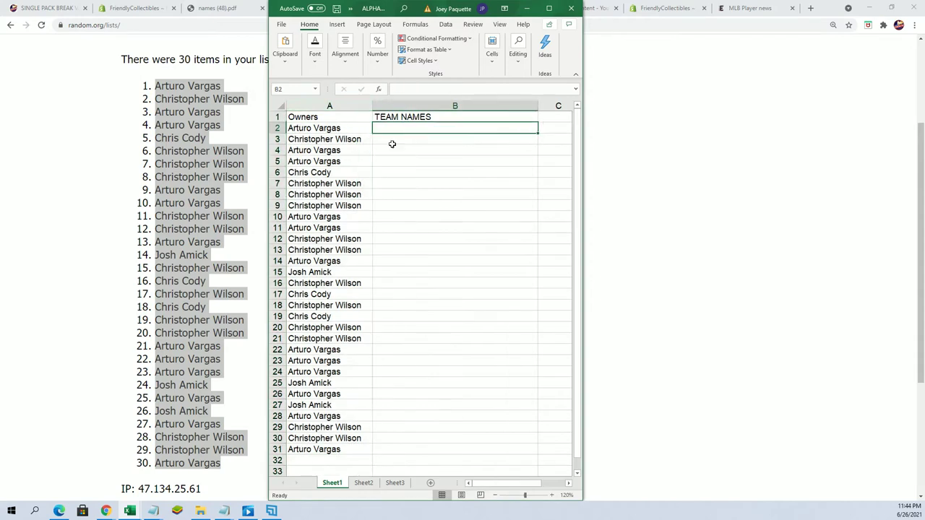
- Return to Chrome and load a fresh List Randomizer form
click(122, 231)
scroll(122, 231, up, 2)
click(318, 79)
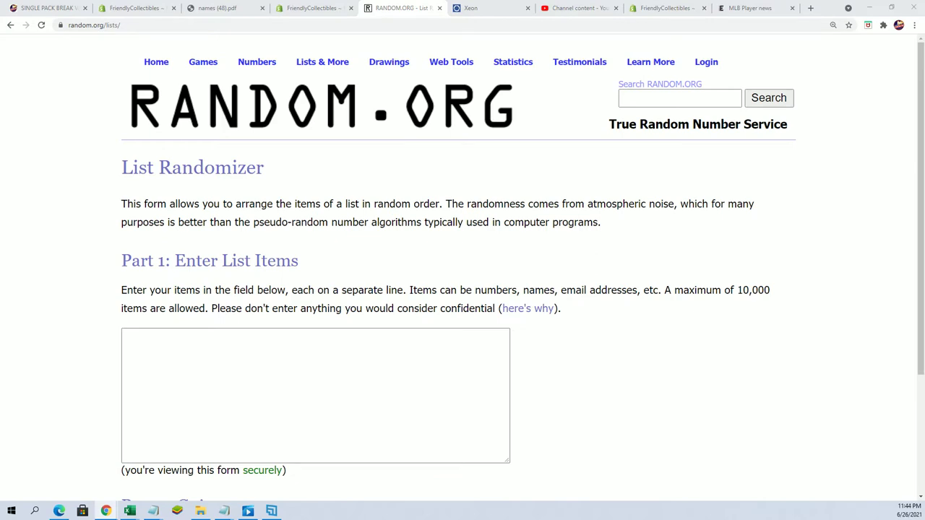
- Copy the list of NBA team names from Notepad
click(271, 511)
drag(630, 36, 630, 1)
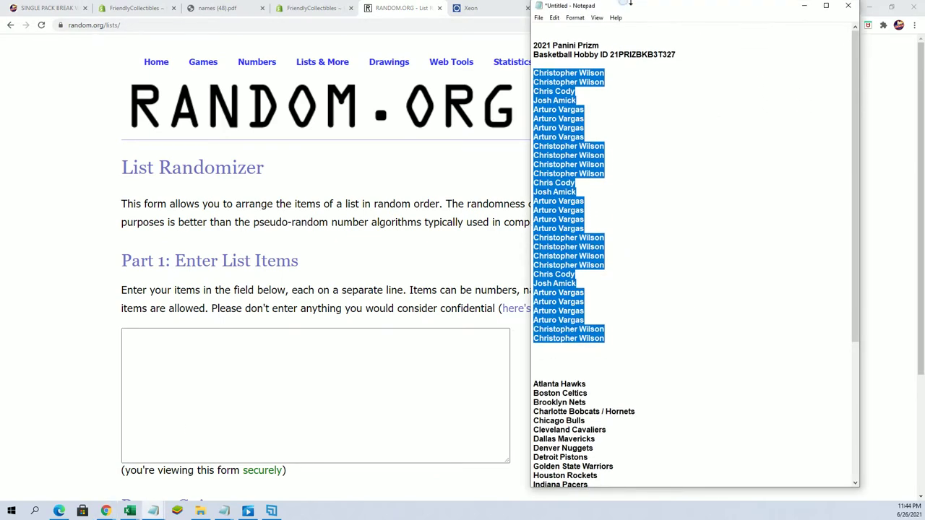
scroll(776, 405, down, 7)
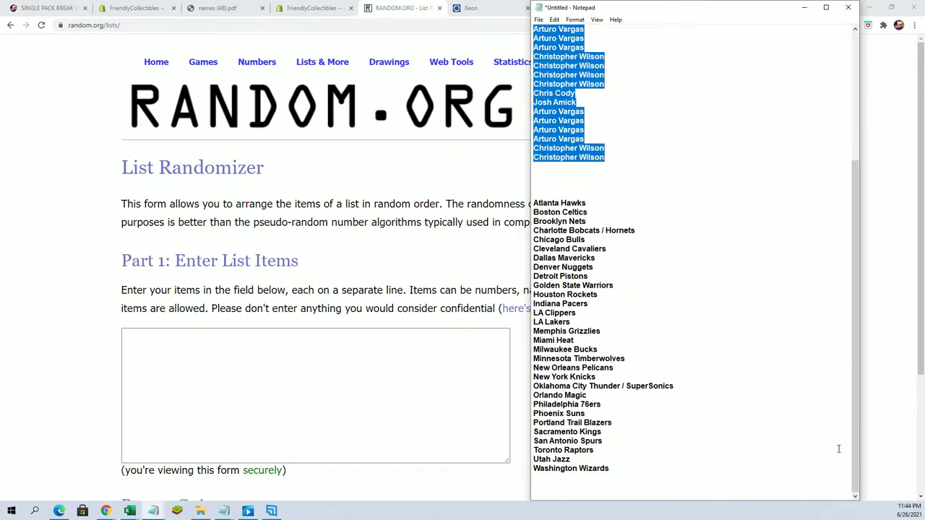
drag(607, 473, 538, 203)
right_click(548, 211)
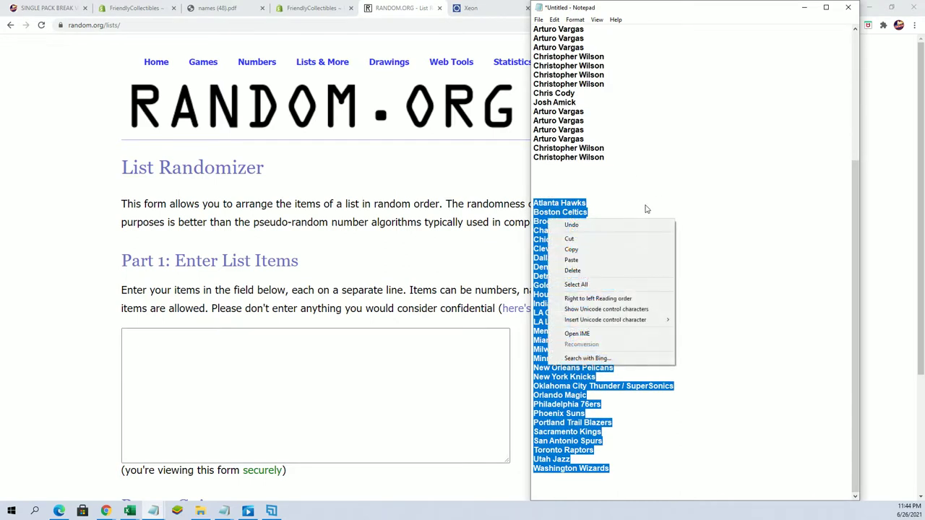
click(585, 249)
- Paste the teams into the randomizer, delete the blank line after Washington Wizards, and randomize
click(142, 341)
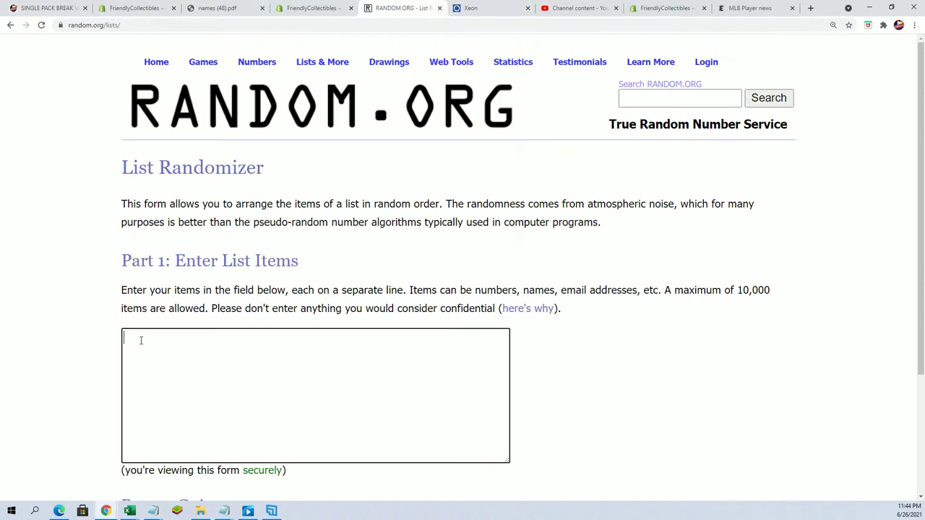
right_click(161, 345)
click(177, 417)
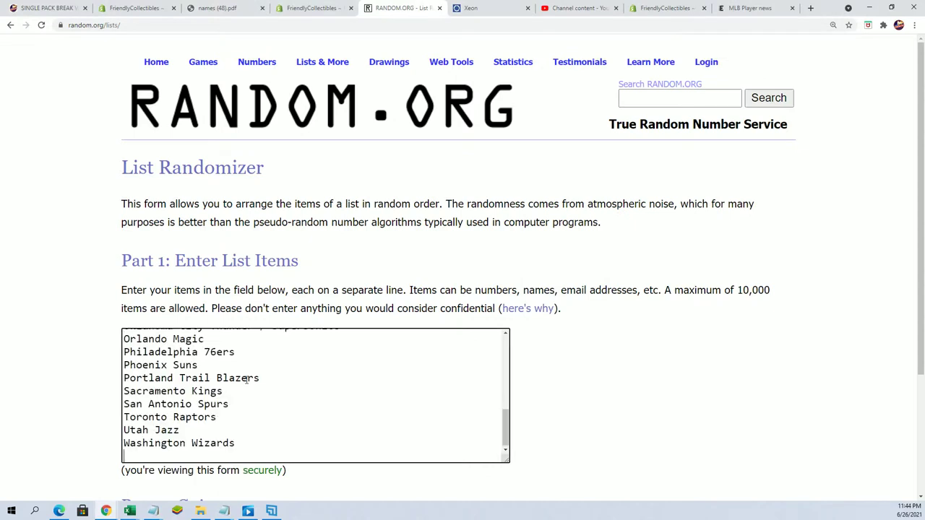
click(244, 451)
key(BackSpace)
scroll(439, 354, down, 3)
click(158, 420)
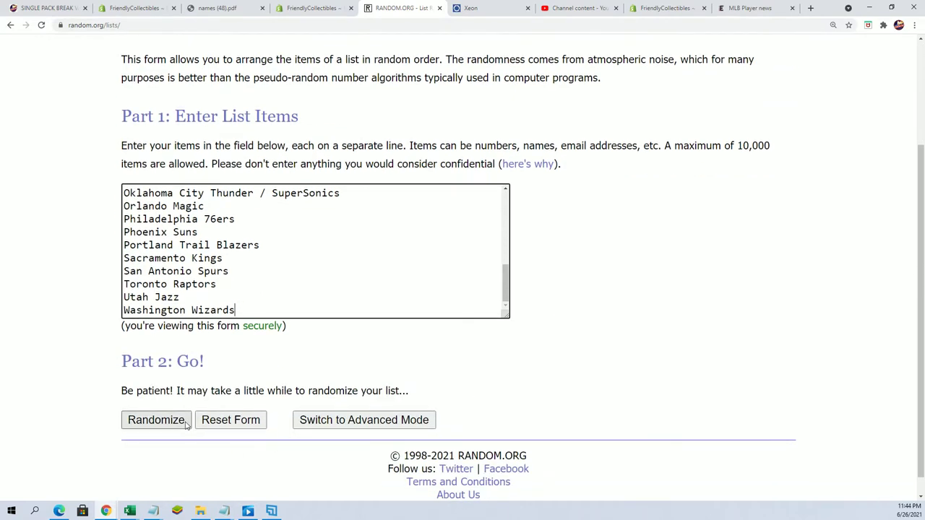
- Reshuffle the 30 teams six more times, ending with Golden State Warriors in first place
scroll(136, 438, down, 5)
click(128, 398)
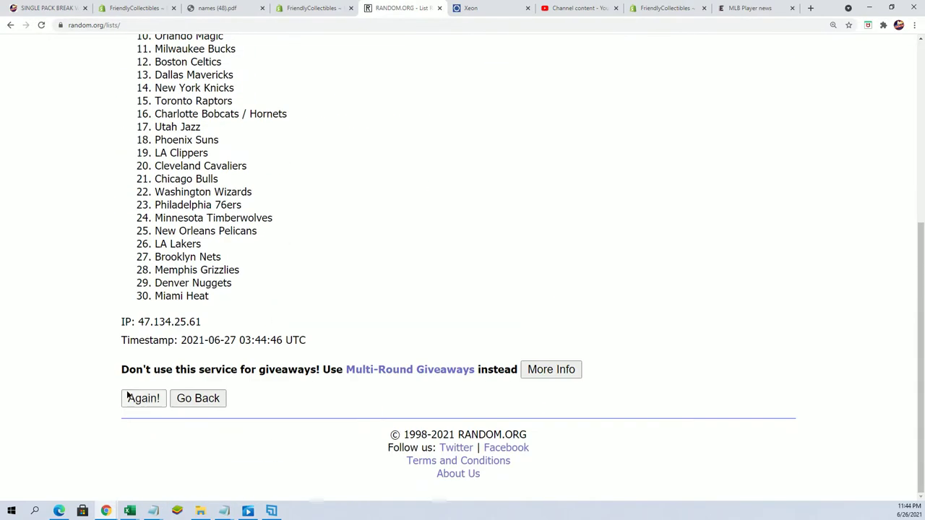
click(132, 404)
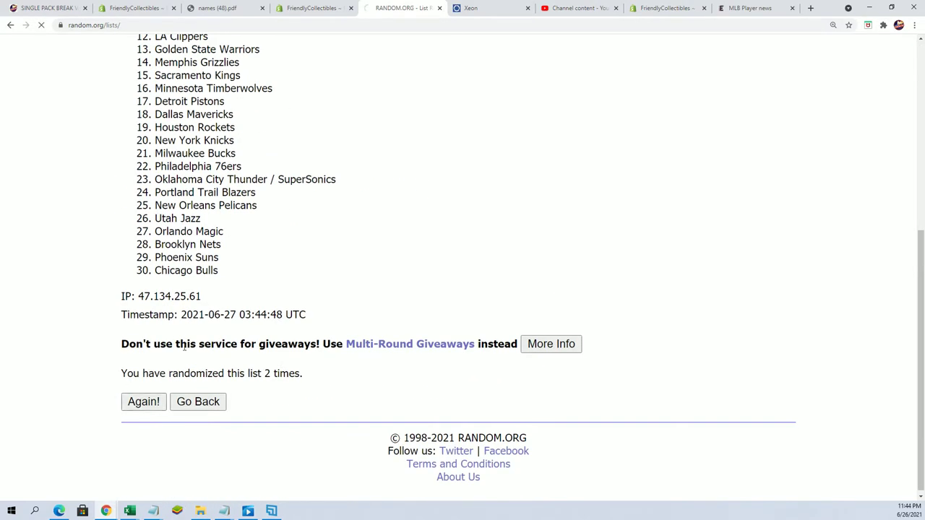
click(133, 408)
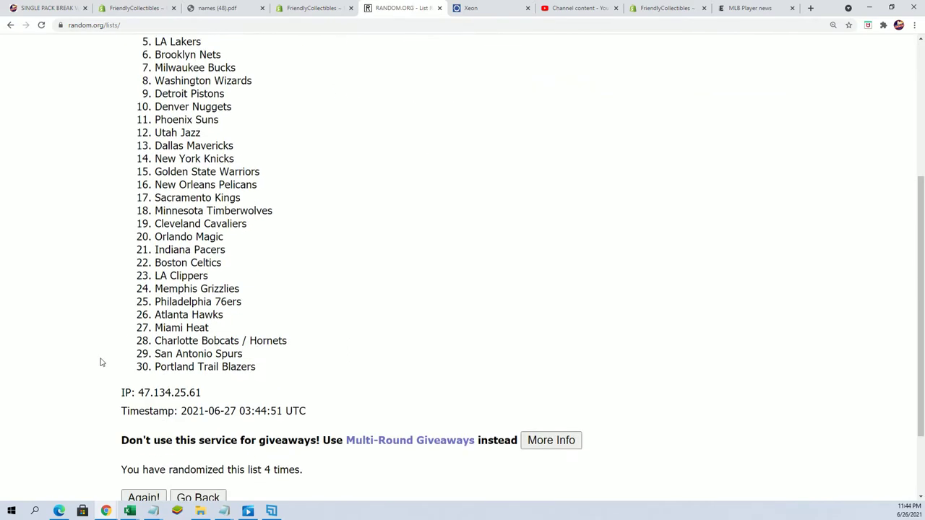
scroll(99, 361, down, 2)
click(141, 402)
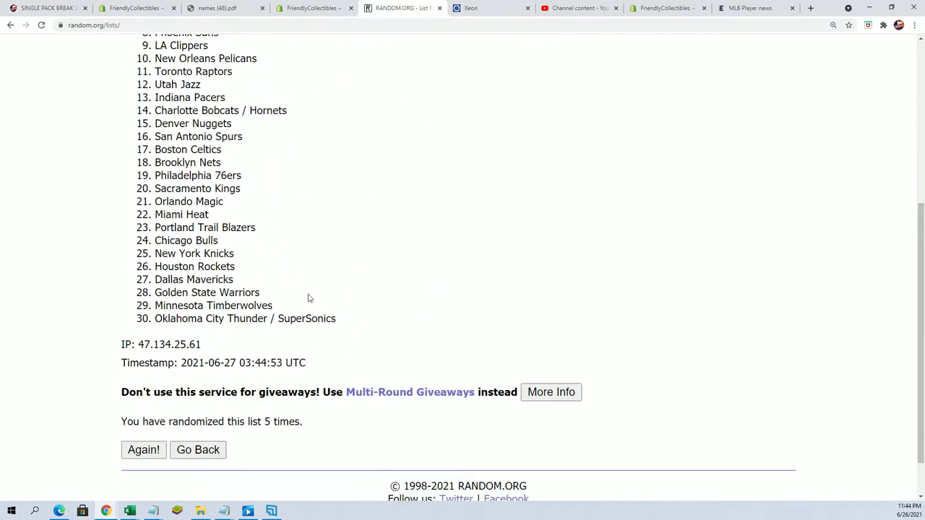
click(140, 449)
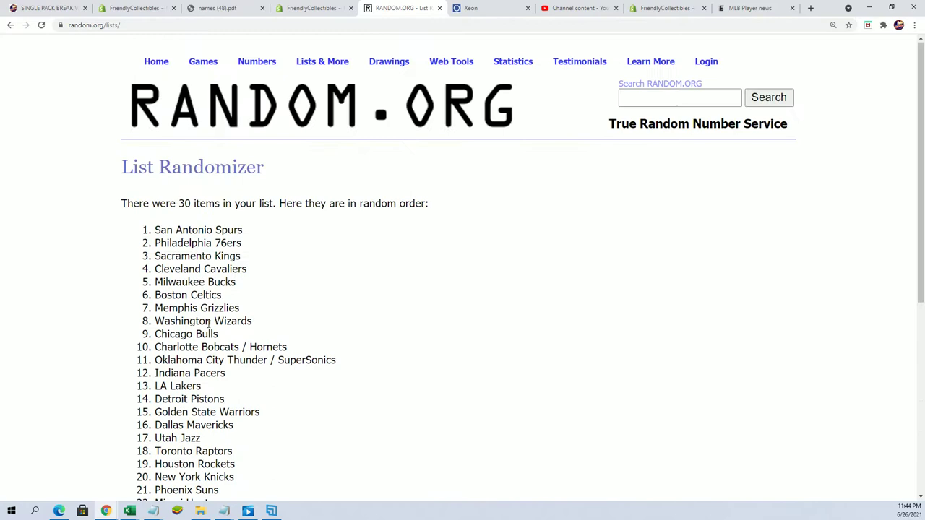
scroll(326, 440, down, 4)
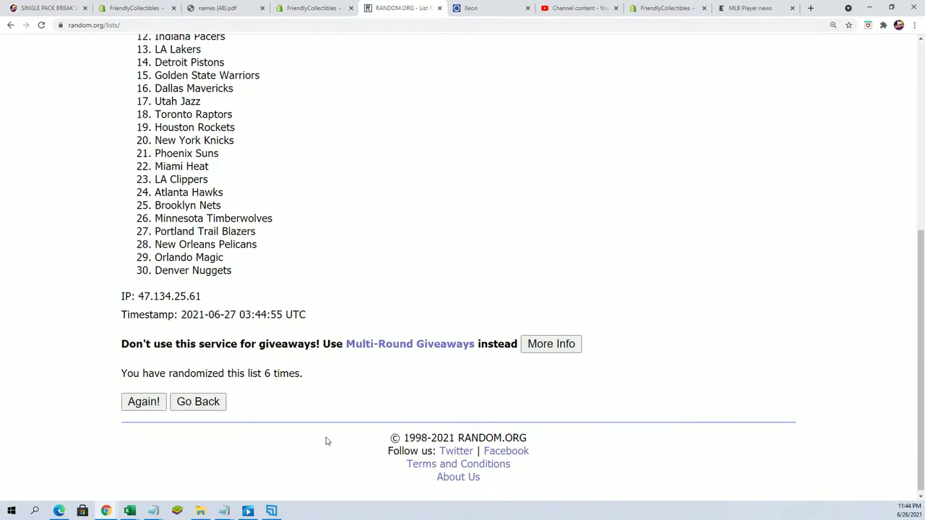
click(145, 406)
scroll(253, 216, down, 2)
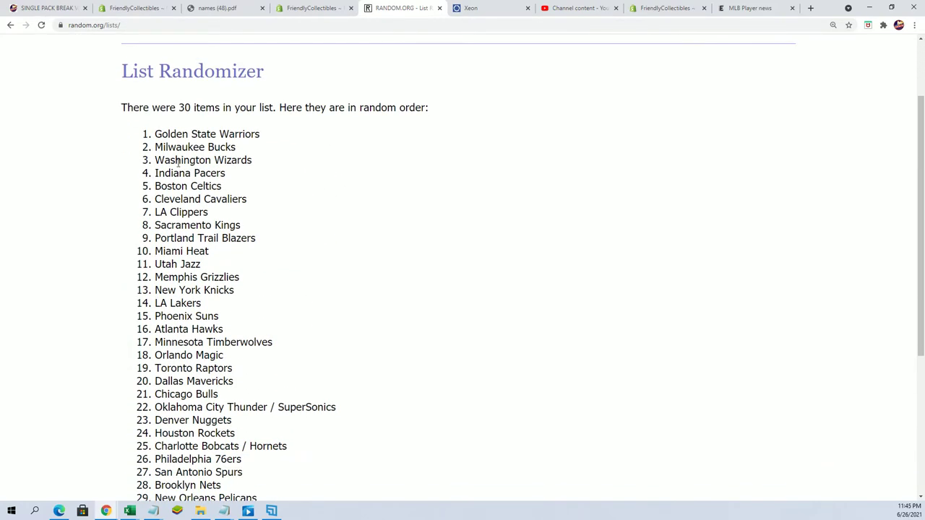
- Select list items 1–30, Golden State Warriors through Detroit Pistons, and copy them
drag(154, 138, 298, 365)
right_click(224, 313)
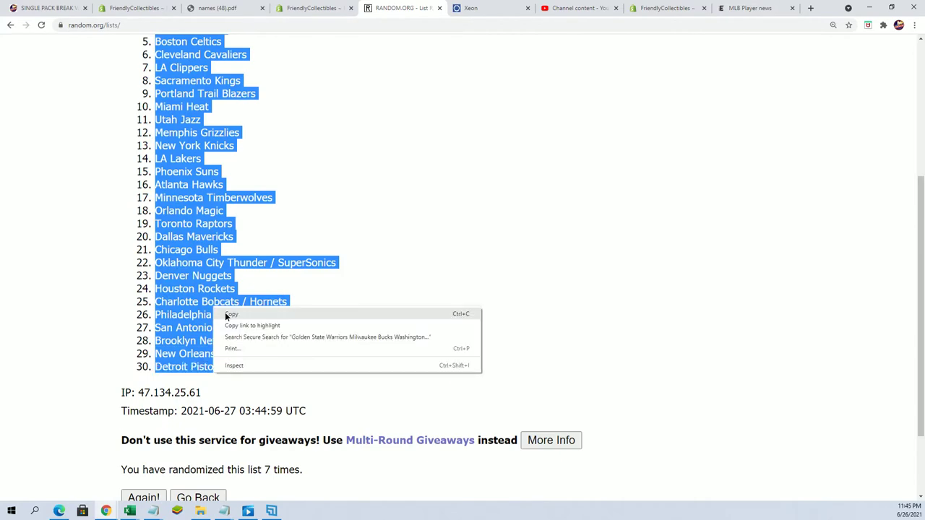
click(230, 315)
scroll(312, 371, down, 1)
scroll(321, 386, up, 2)
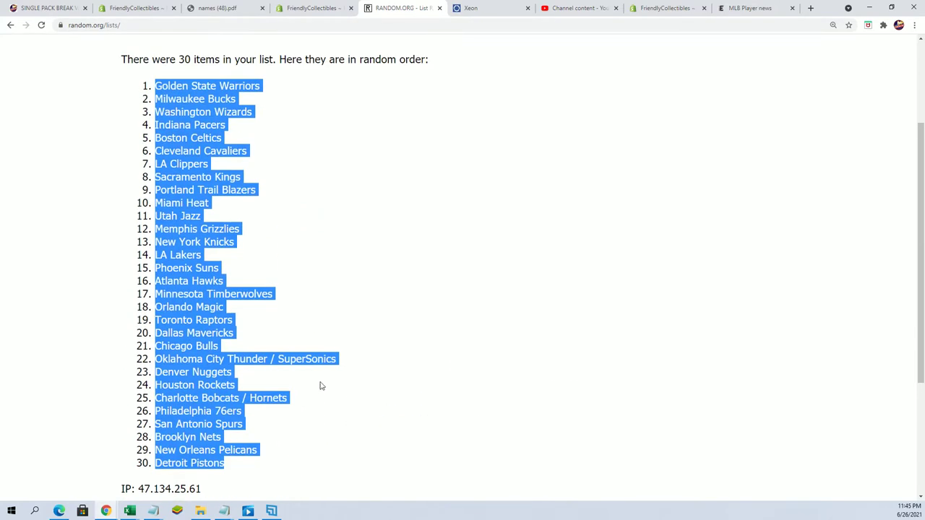
key(alt+Tab)
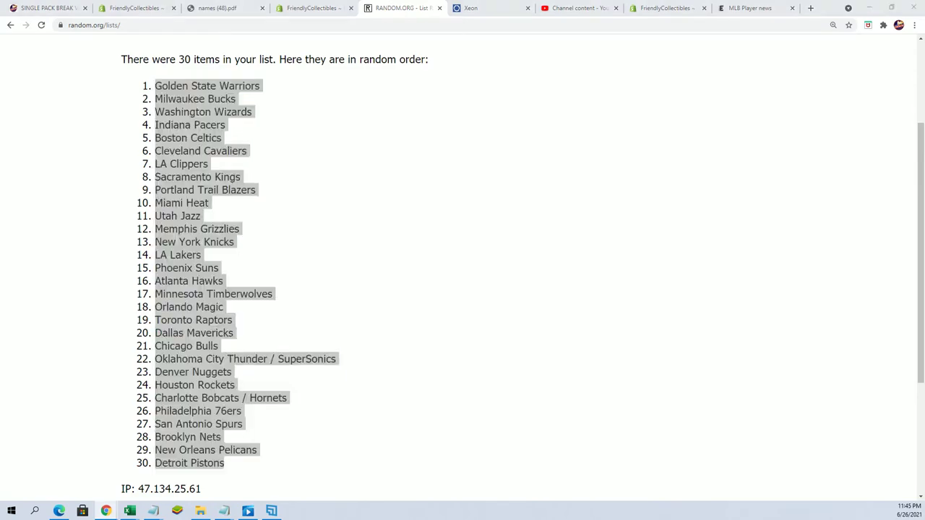
- Paste the shuffled teams into B2 as plain text and maximize the Excel window
key(alt+Tab)
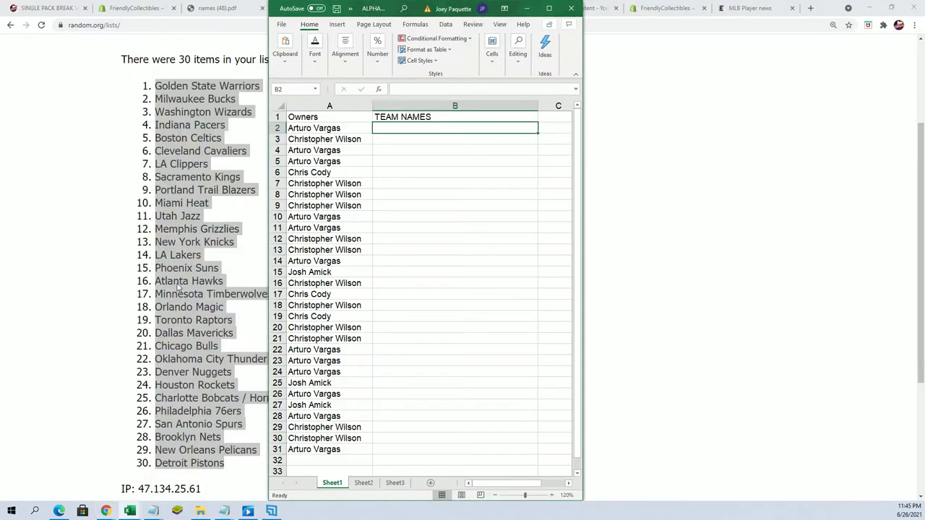
right_click(375, 125)
click(412, 193)
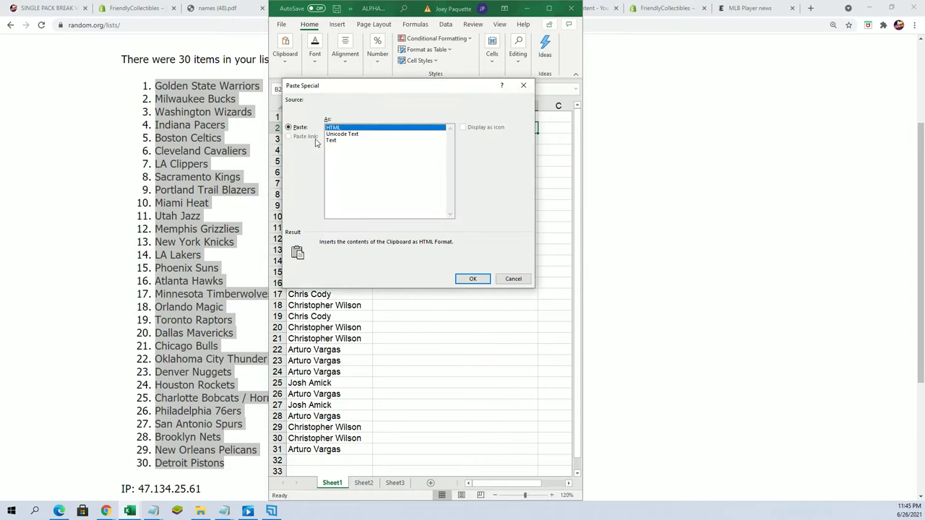
click(331, 140)
click(472, 279)
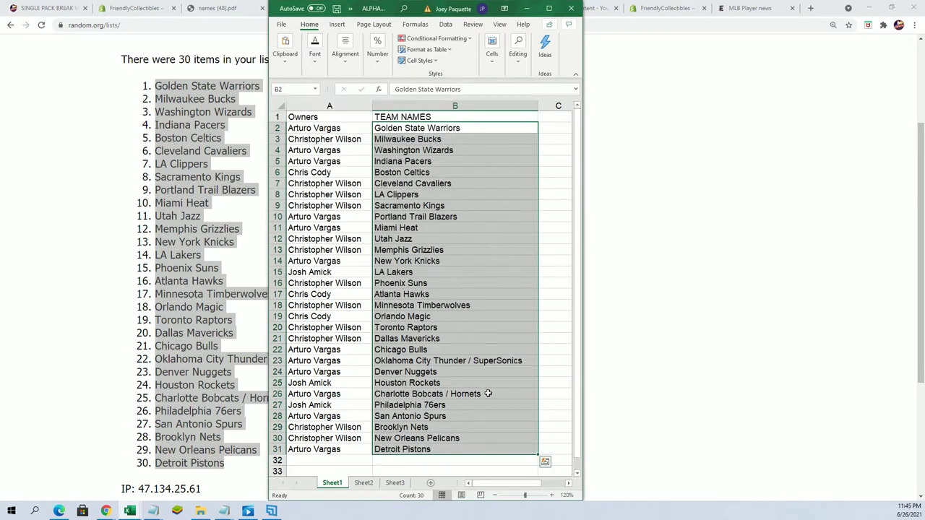
click(453, 306)
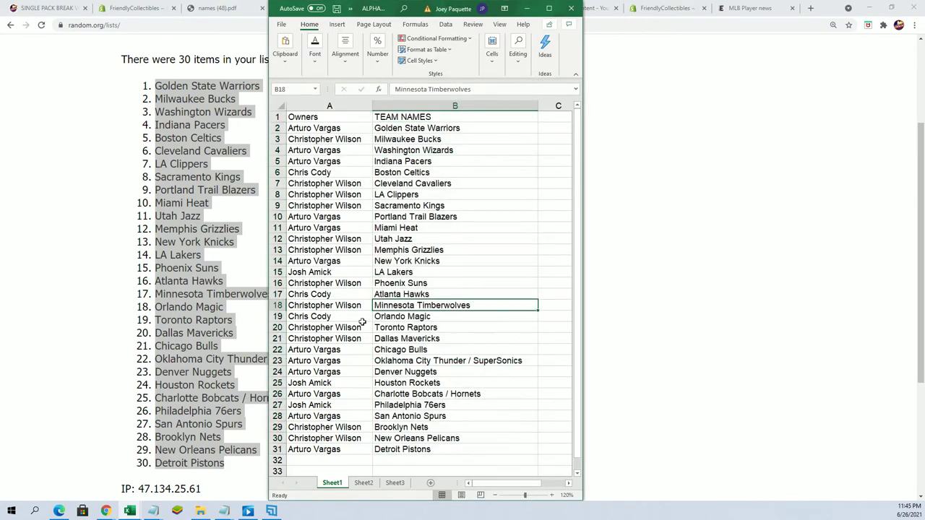
click(549, 8)
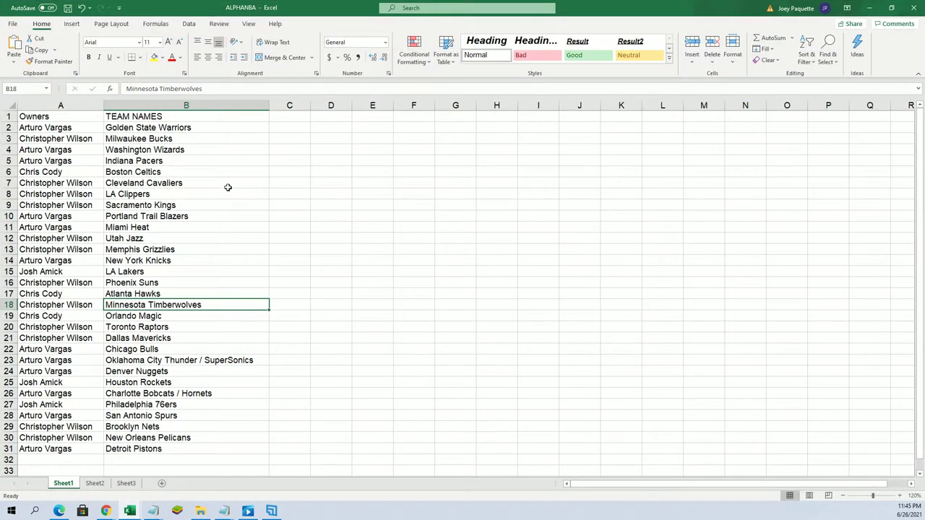
- Sort B2:B31 A to Z with the selection expanded so owners stay with their teams
click(143, 128)
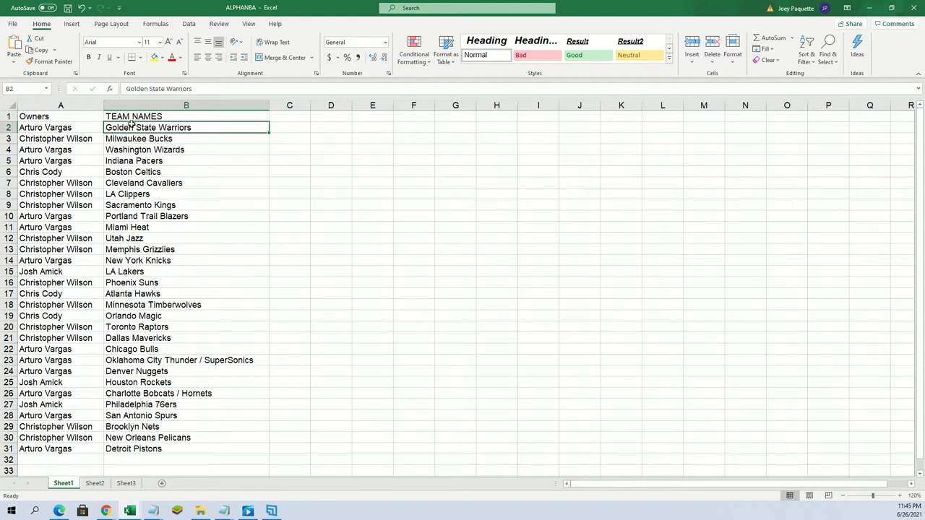
drag(132, 126, 178, 446)
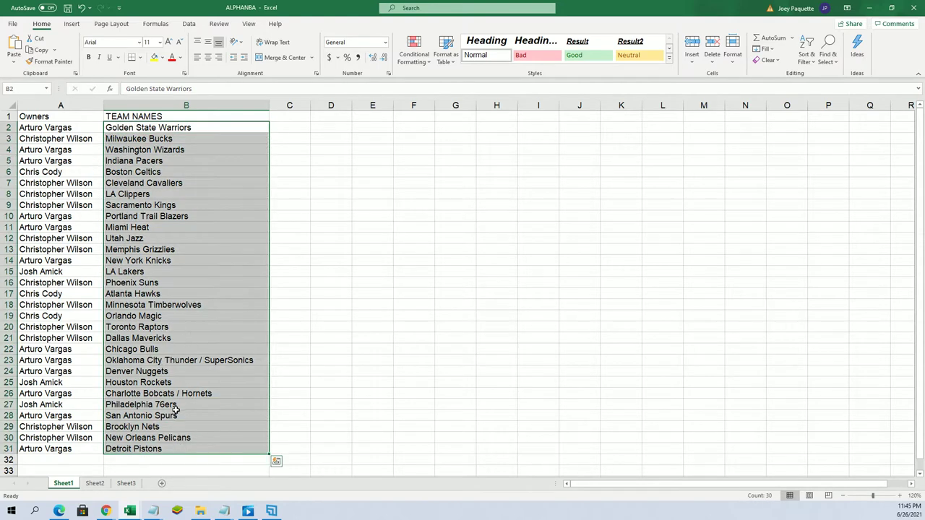
click(803, 57)
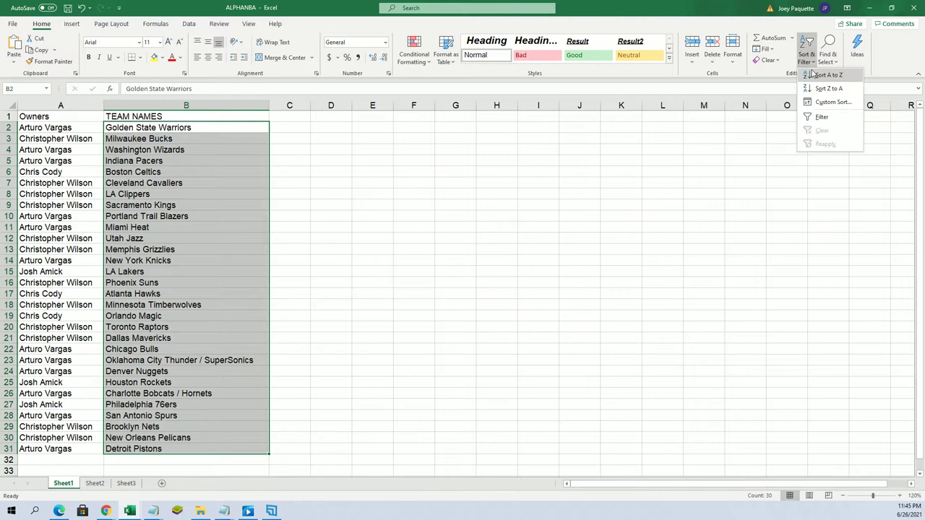
click(818, 86)
click(805, 273)
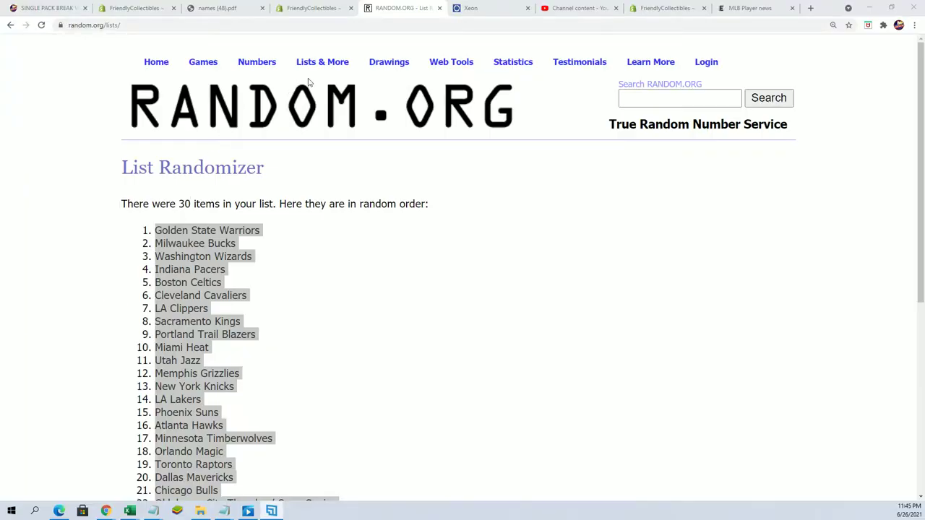
- Open a new List Randomizer, enter the numbers 1 through 9 and randomize them
mouse_move(318, 69)
click(336, 81)
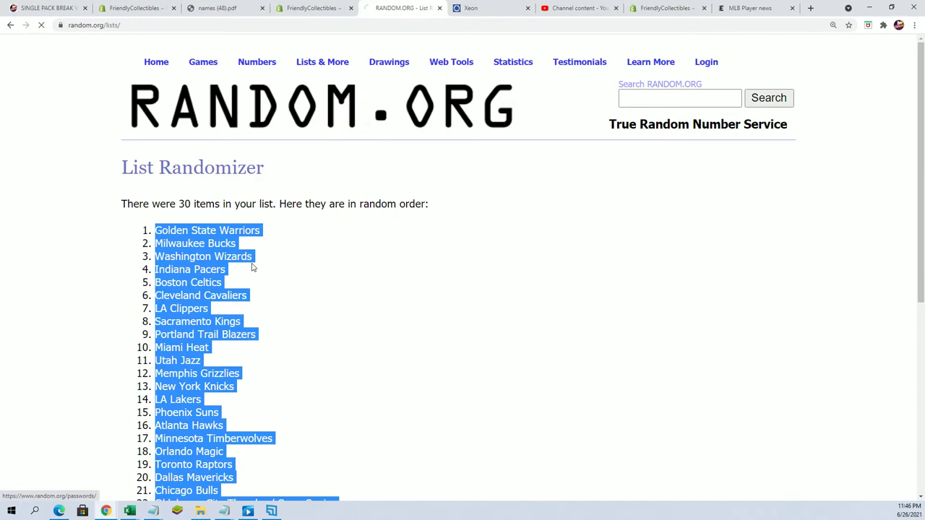
click(222, 345)
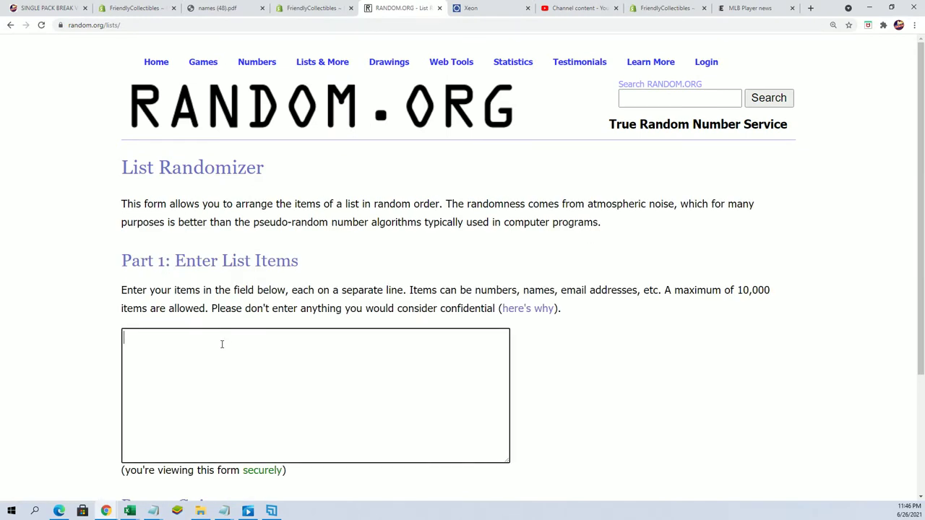
text(2 3 4 5 6)
text(1)
scroll(149, 412, down, 3)
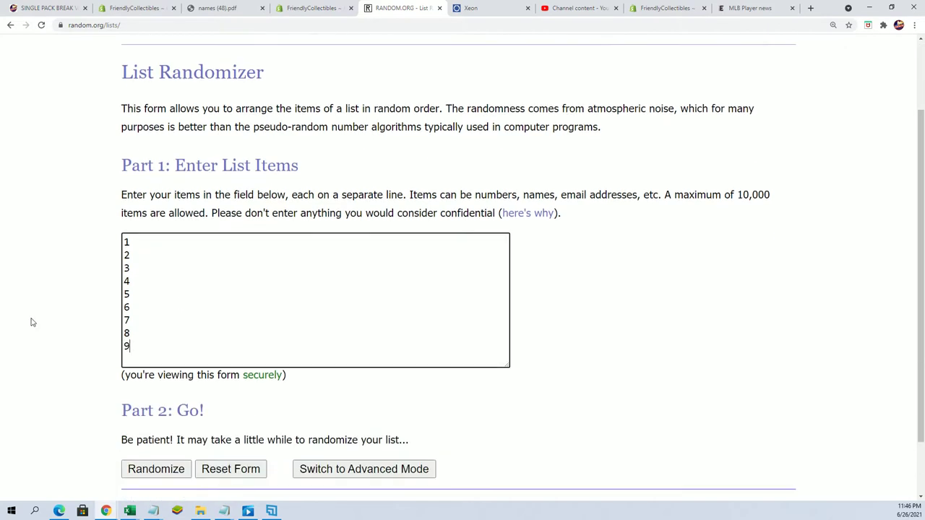
click(157, 398)
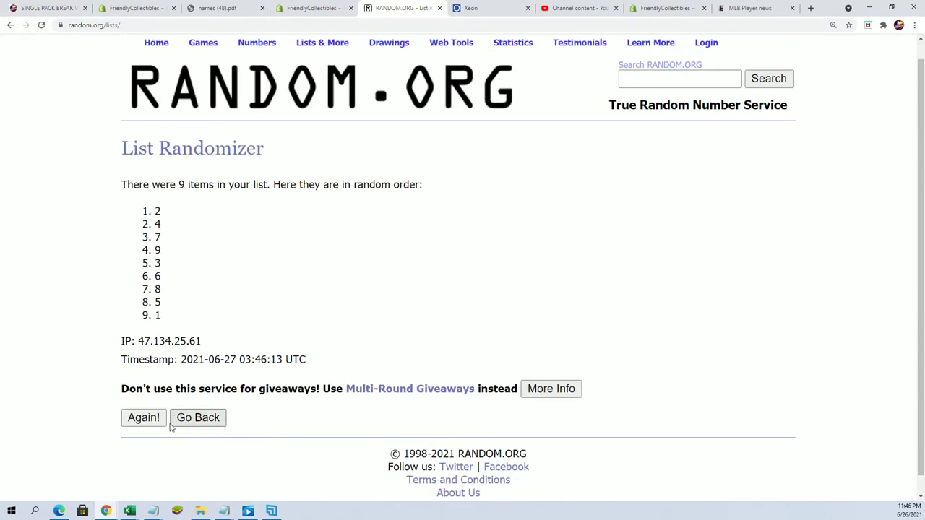
- Reshuffle the numbers five more times and highlight the 3 drawn first
click(137, 398)
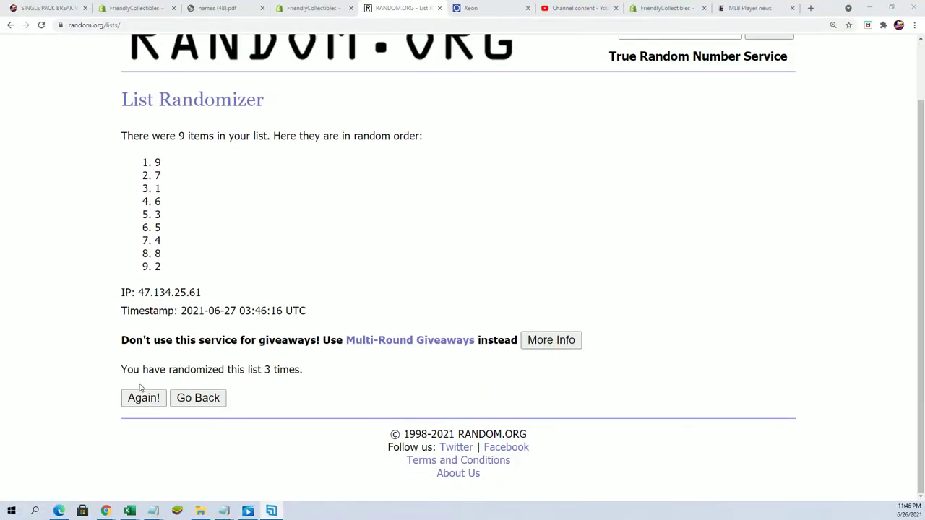
click(158, 401)
scroll(196, 423, down, 1)
click(157, 396)
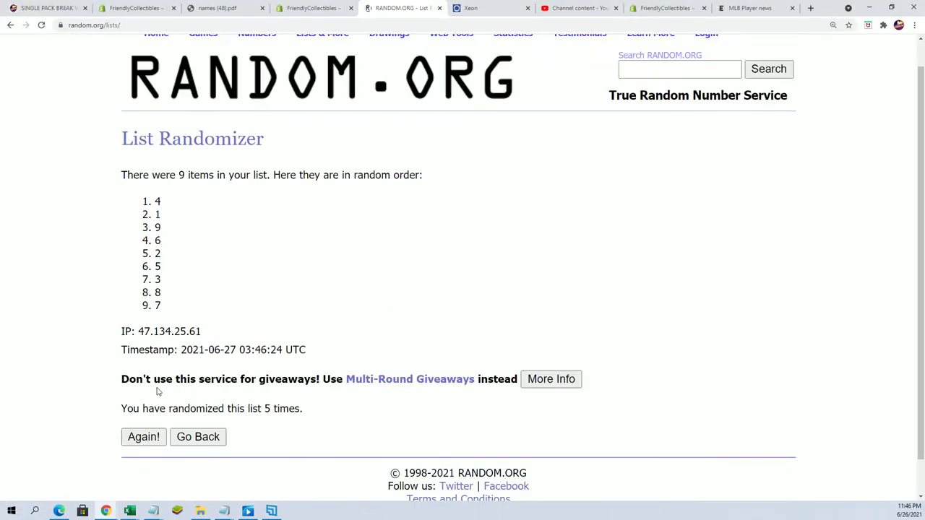
click(157, 397)
scroll(130, 374, down, 1)
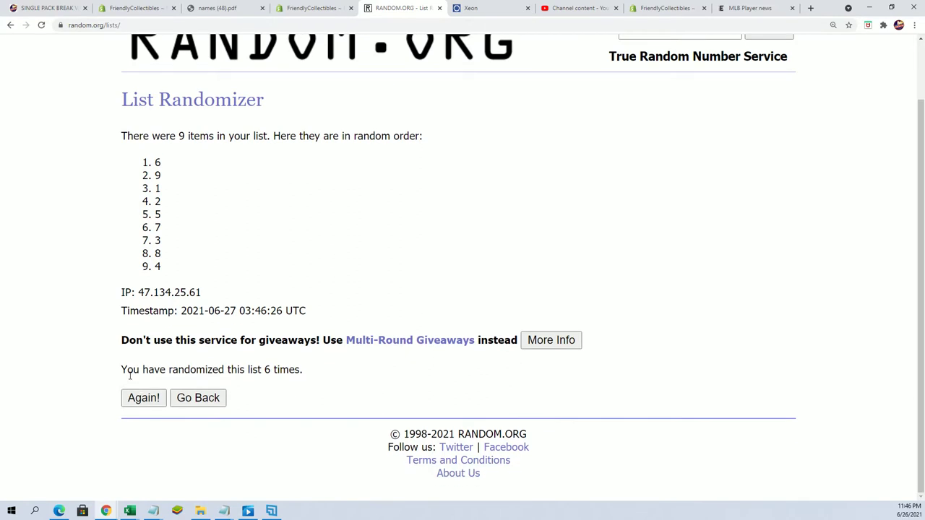
click(147, 400)
drag(165, 231, 145, 237)
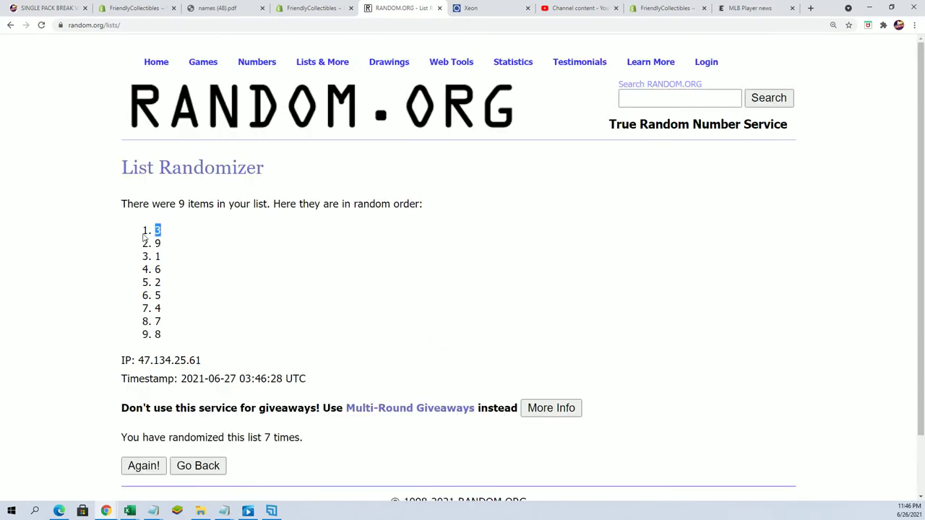
key(alt+Tab)
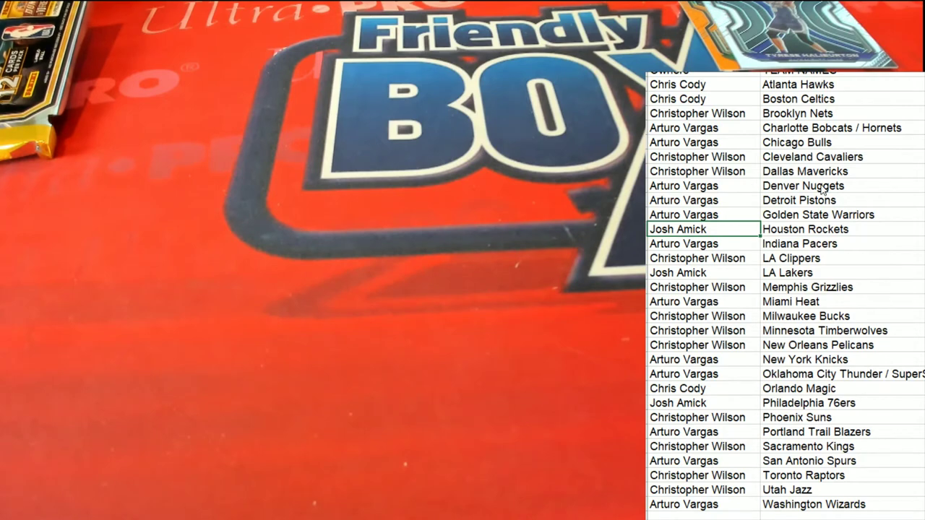
- Fill the Houston Rockets owner's cell yellow with F4, repeating the last fill
key(F4)
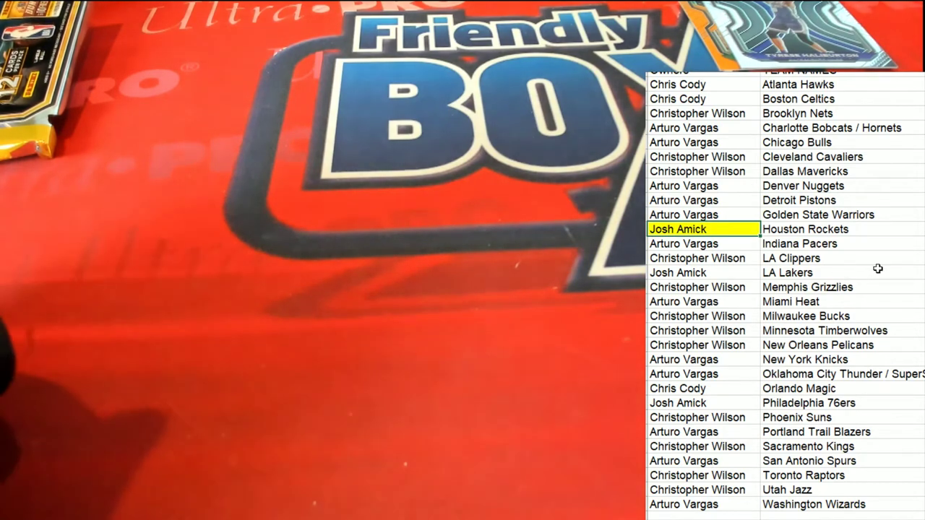